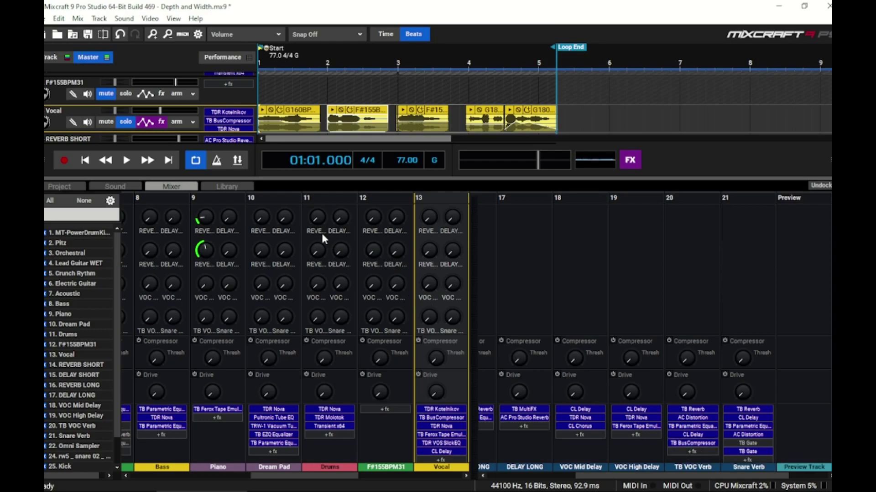
Audition the Vocal track, then raise its DELAY SHORT send to 98 and play the first vocal clip.
key("space")
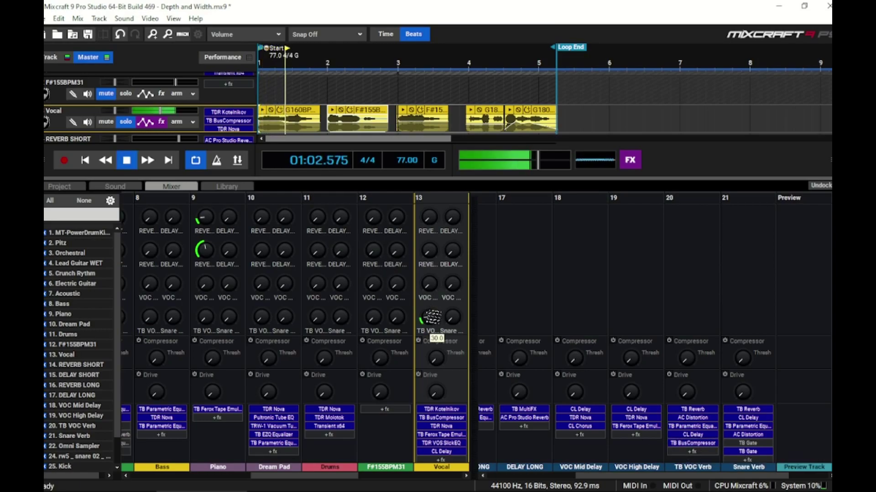
key("space")
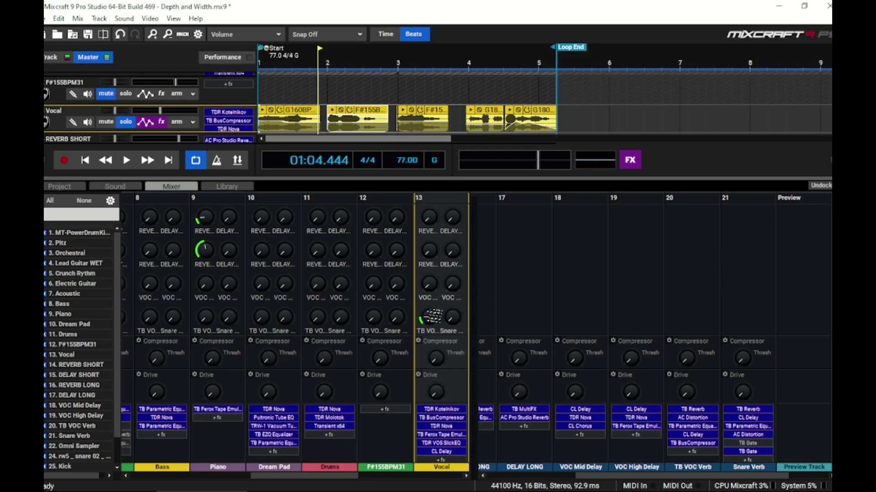
left_click_drag(452, 217, 449, 196)
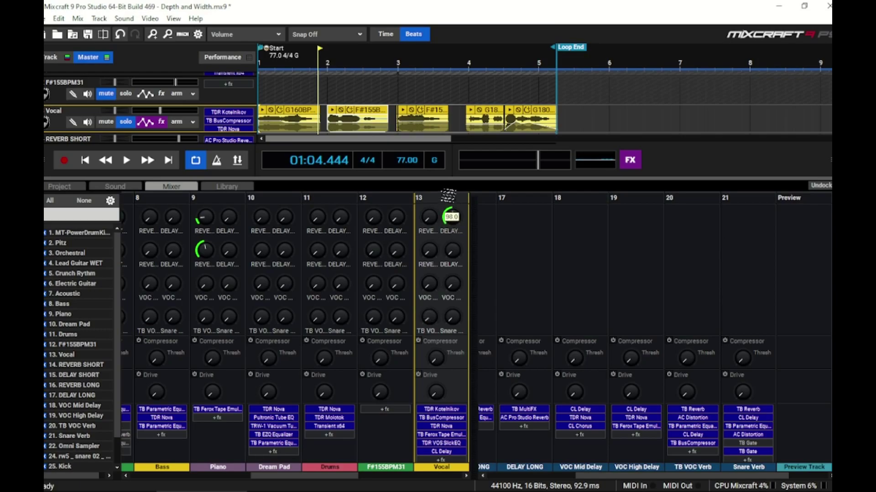
key("space")
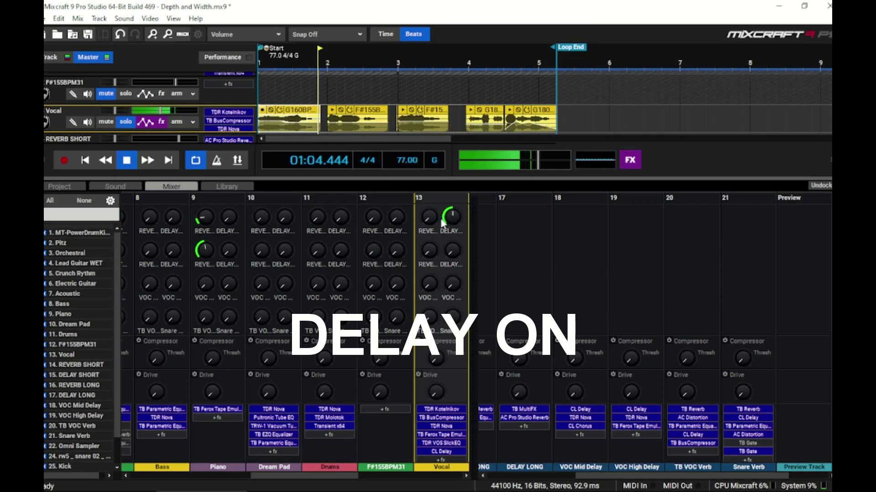
key("space")
Lower the Vocal track's DELAY SHORT send to 46 and audition the first clip, then compare with the send off.
left_click_drag(443, 222, 455, 231)
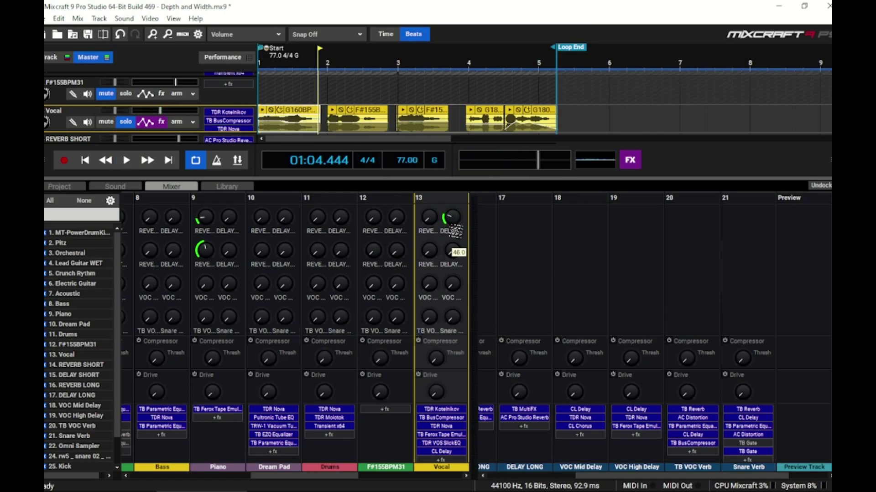
left_click(263, 113)
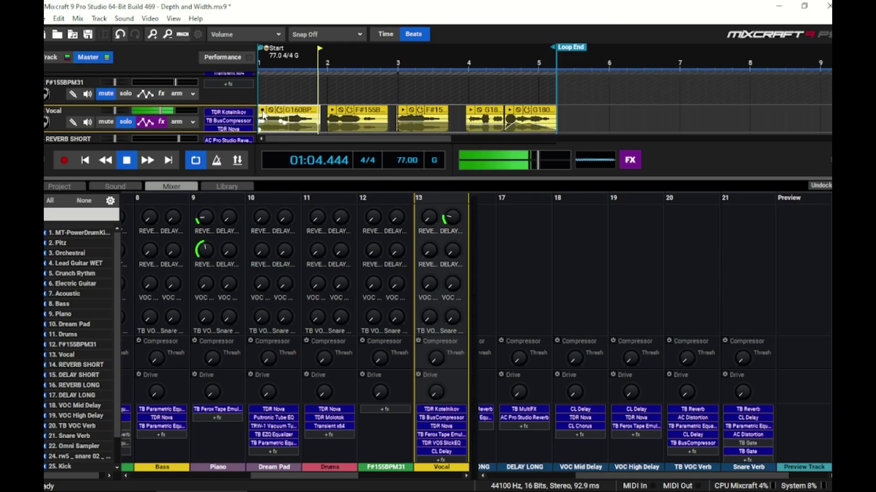
left_click_drag(452, 218, 455, 241)
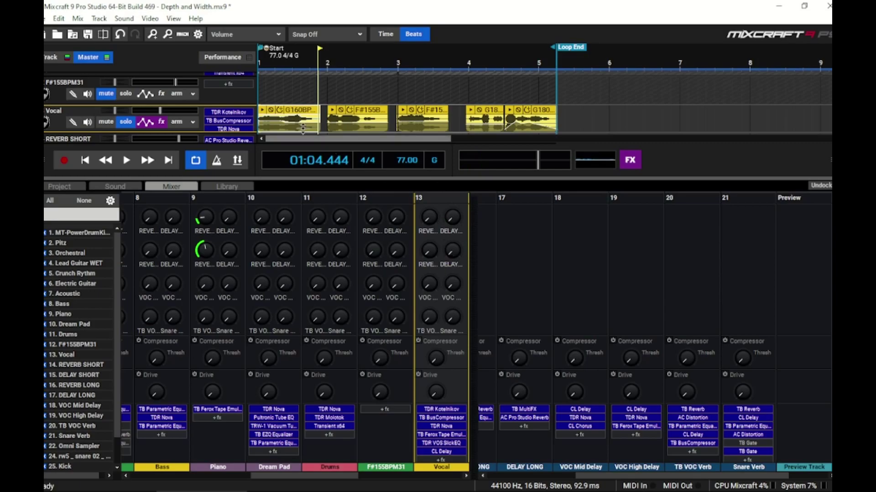
left_click(262, 112)
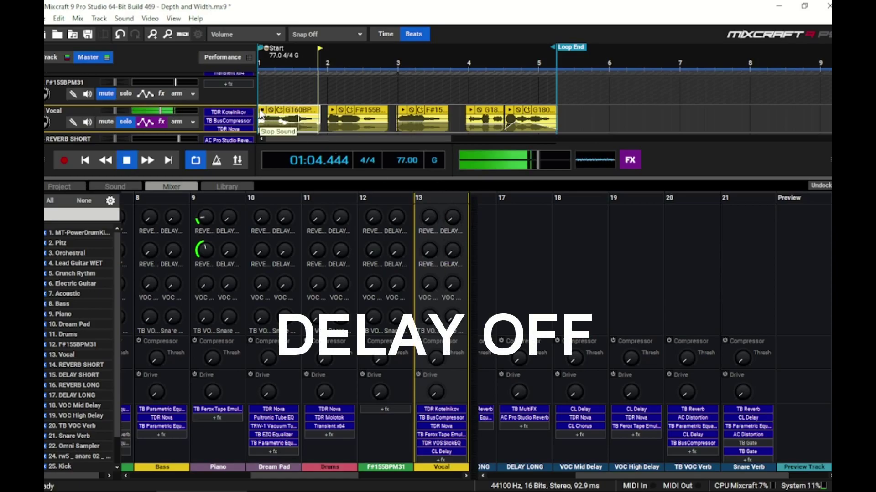
Bring the Vocal's DELAY SHORT send back up moderately, set its REVERB SHORT send to 22 and audition the first clip.
left_click_drag(451, 218, 457, 220)
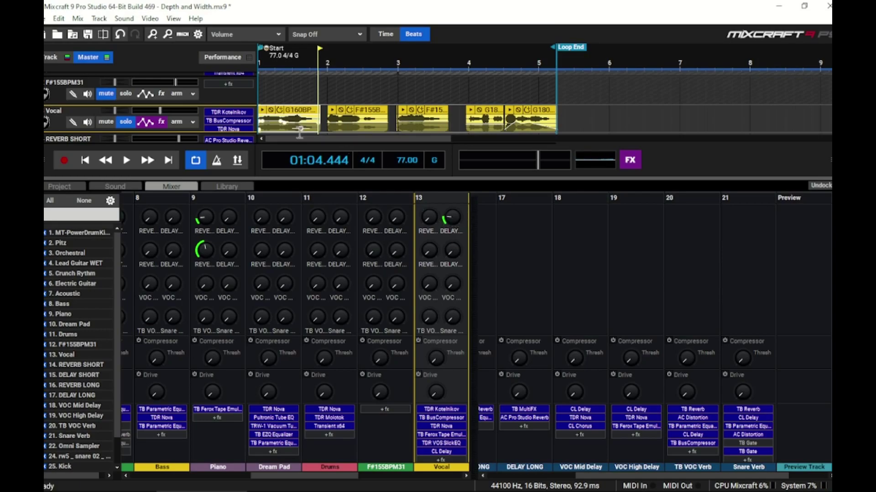
left_click(263, 110)
left_click_drag(432, 218, 430, 213)
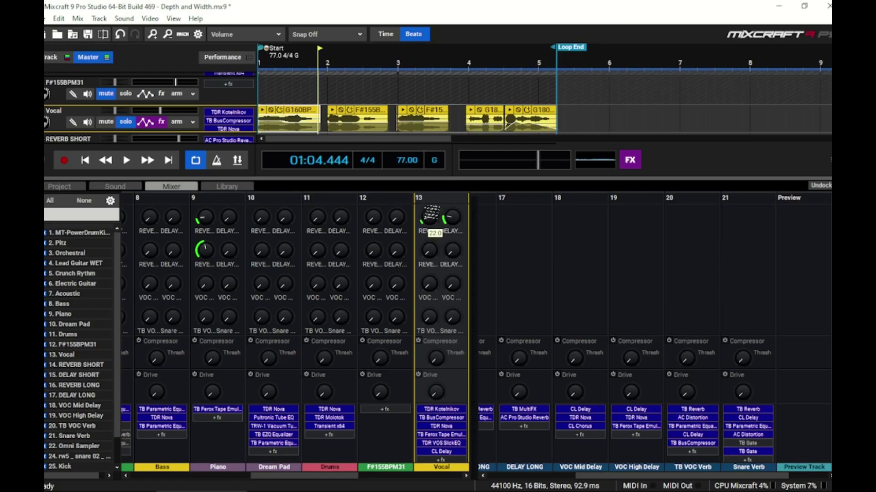
left_click(262, 111)
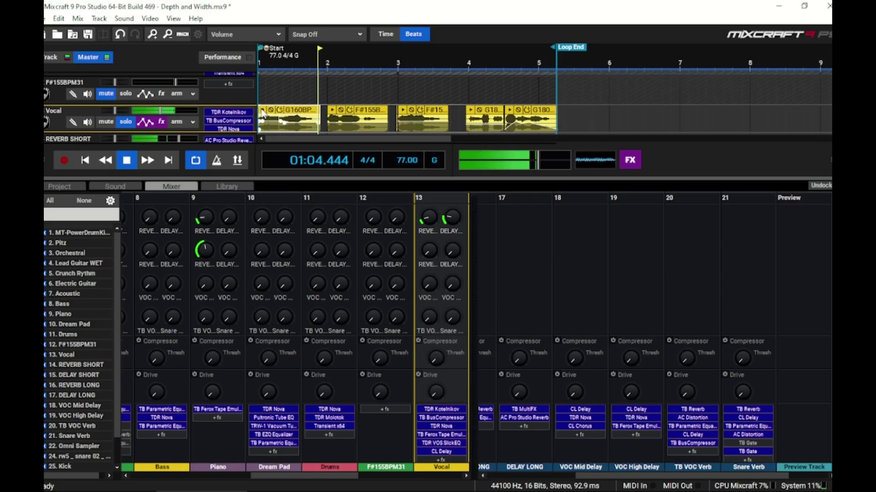
mouse_move(430, 221)
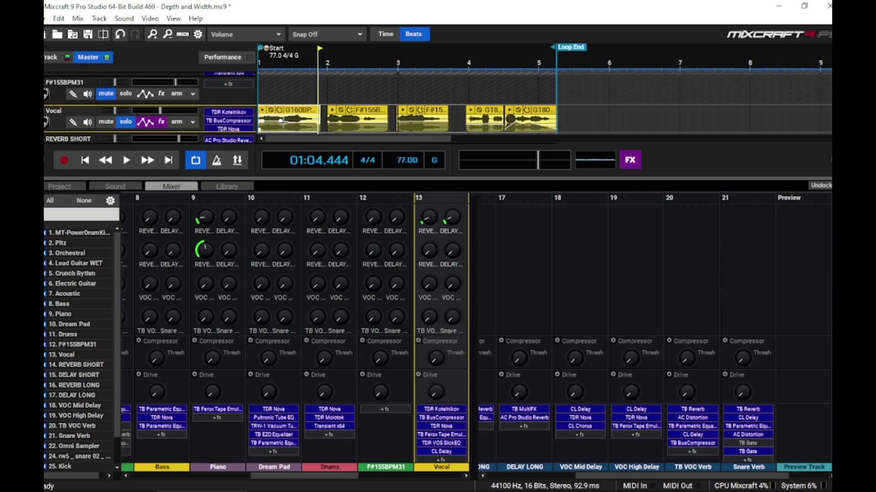
left_click(263, 110)
mouse_move(318, 123)
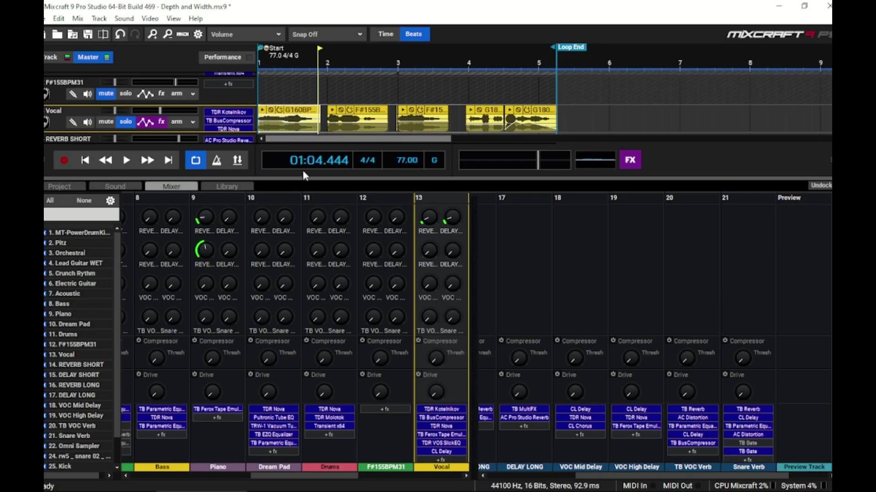
Raise the Vocal track's TB VOC Verb send and audition the first vocal clip.
mouse_move(429, 320)
left_click_drag(429, 319, 418, 305)
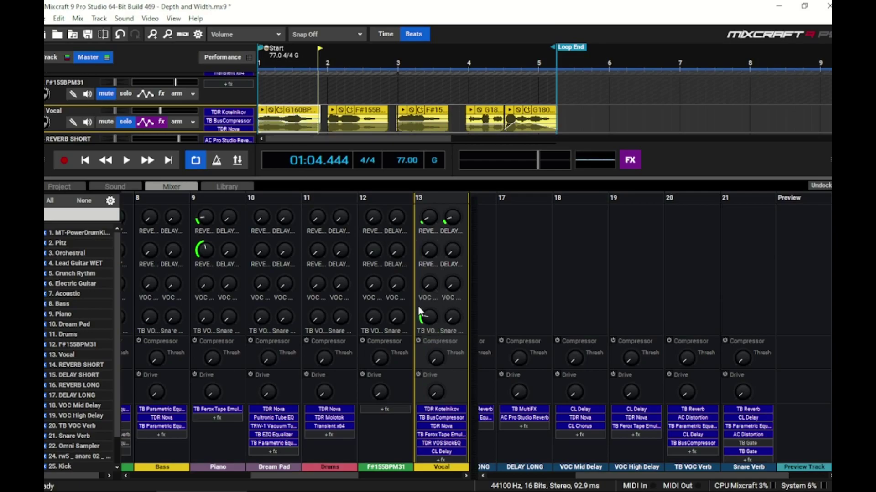
key("space")
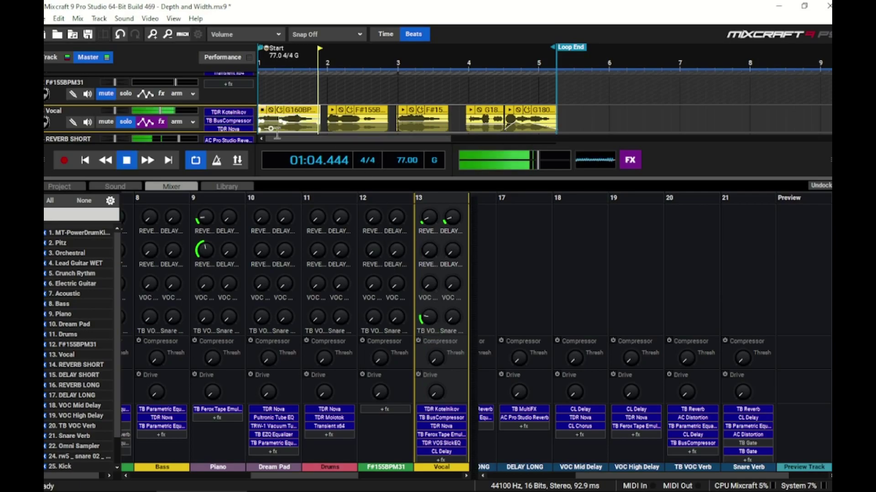
mouse_move(426, 317)
key("space")
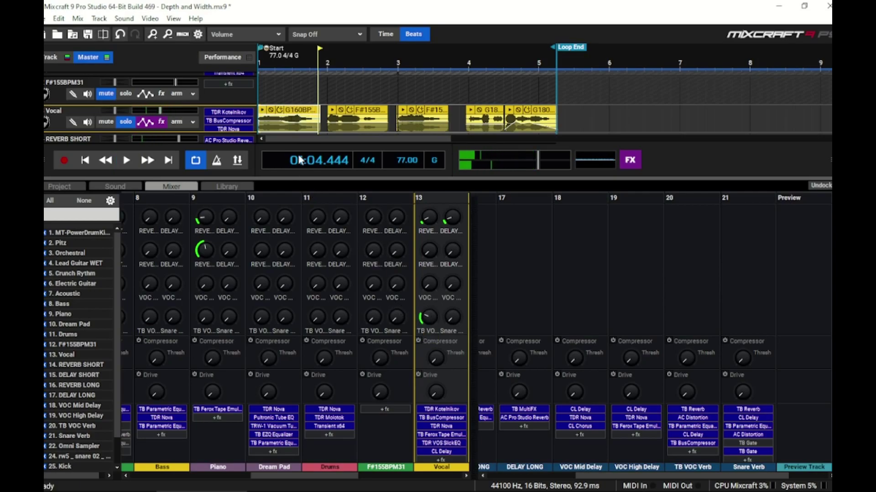
Set the Vocal's REVERB SHORT send to 14 and compare playback with the near-field reverb and delay sends on and off.
mouse_move(280, 121)
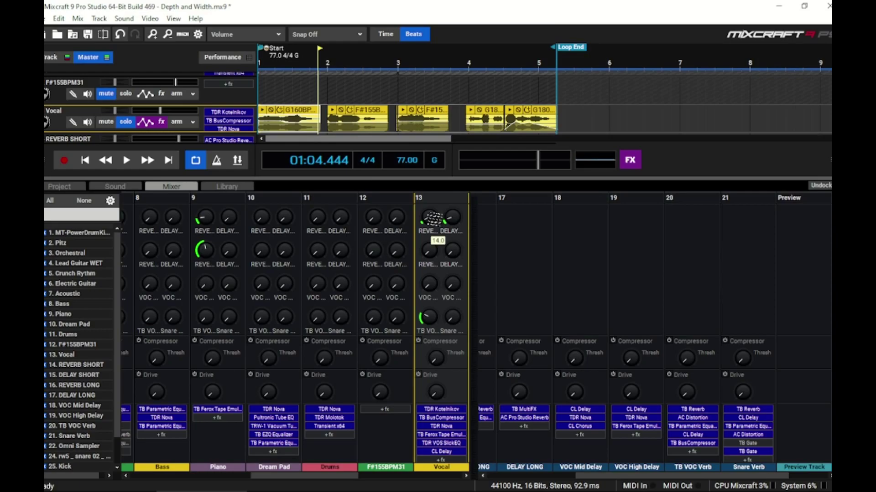
mouse_move(456, 222)
left_click(262, 112)
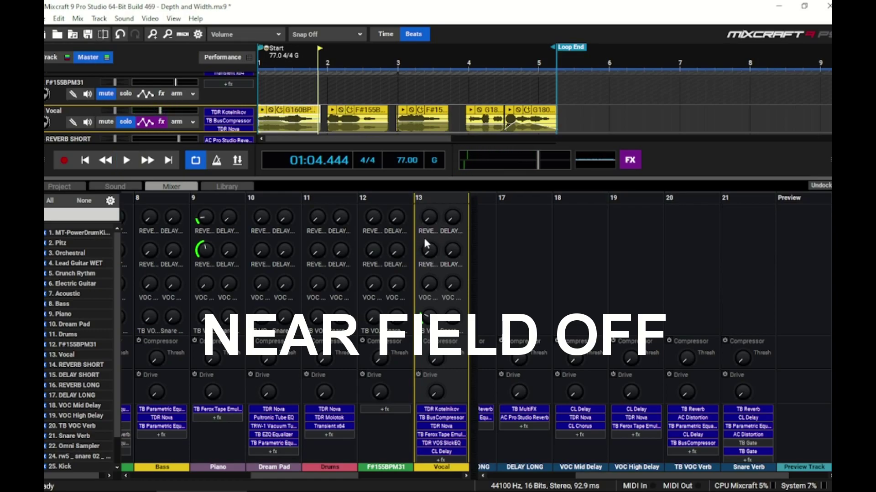
left_click_drag(429, 218, 429, 213)
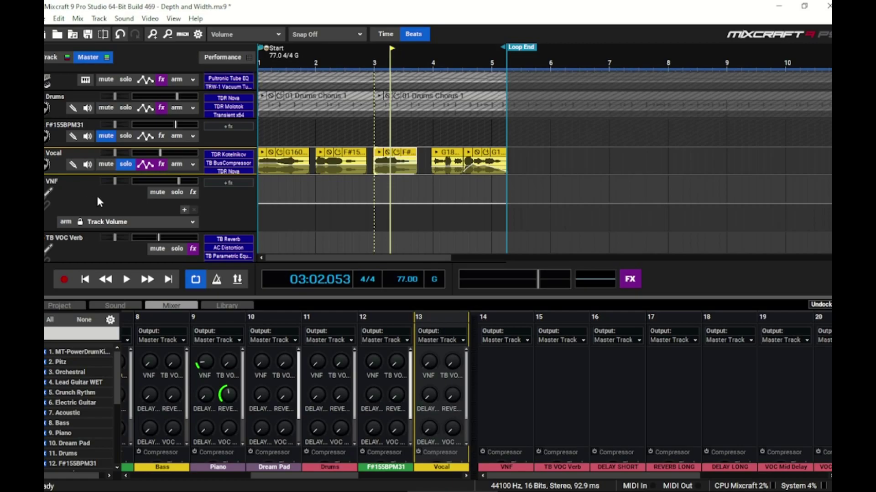
Raise the Vocal's VNF send and set up Classic Delay on the VNF track with the Vocal Slap-back preset.
left_click_drag(428, 362, 427, 341)
left_click(179, 200)
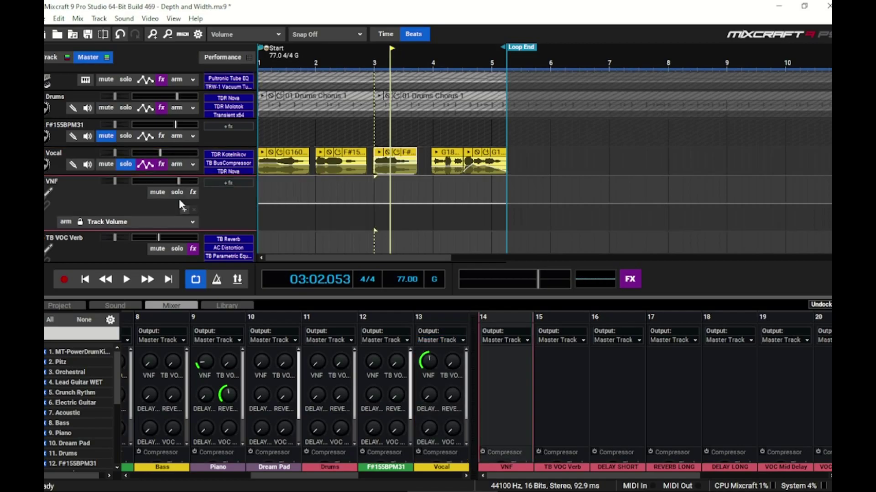
left_click(193, 193)
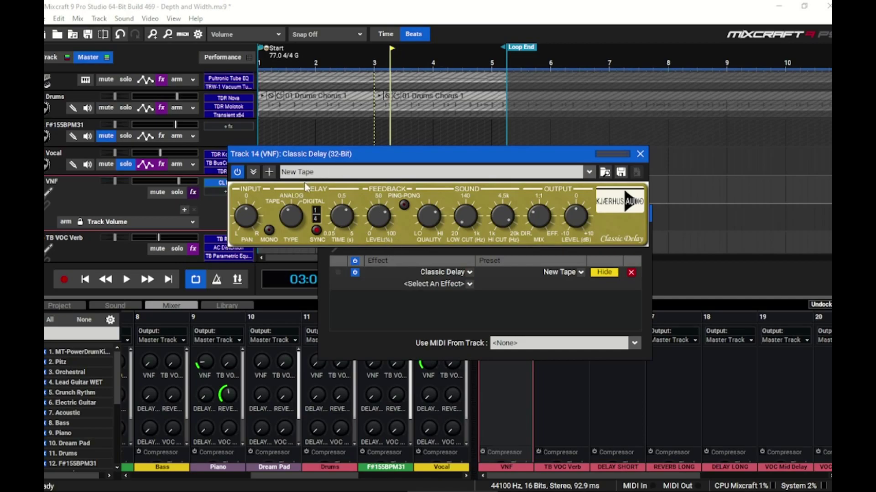
left_click(577, 173)
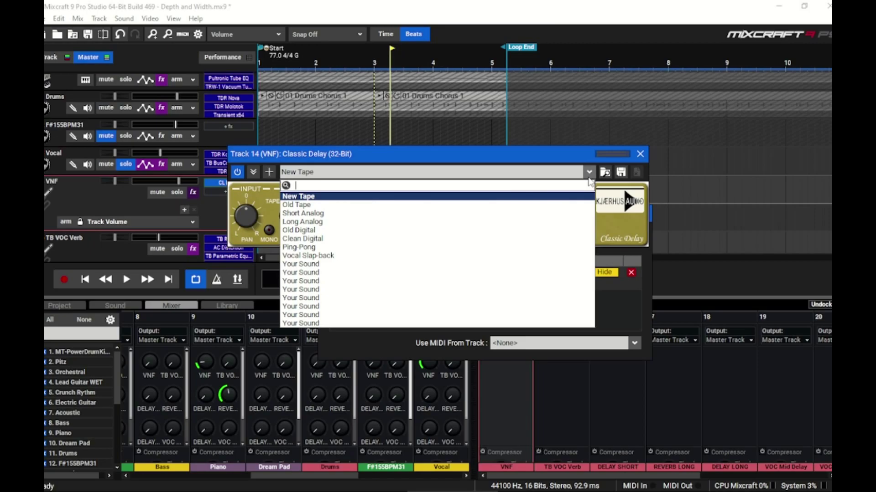
left_click(367, 255)
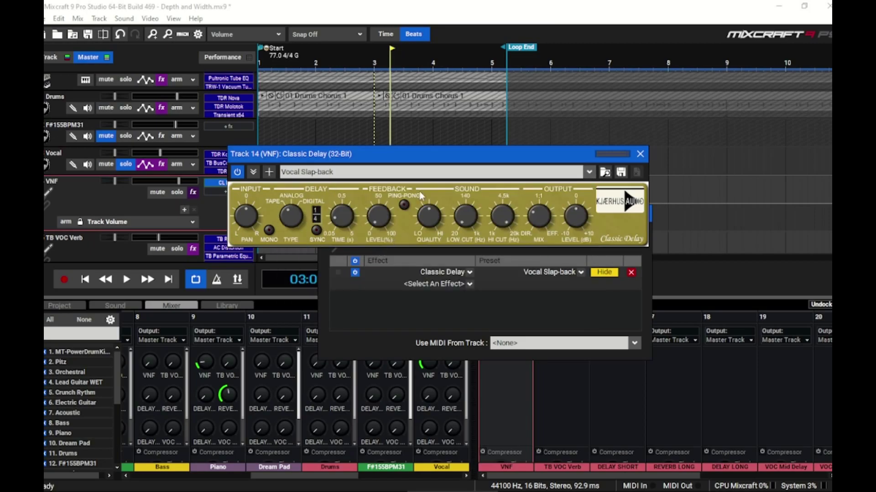
mouse_move(537, 219)
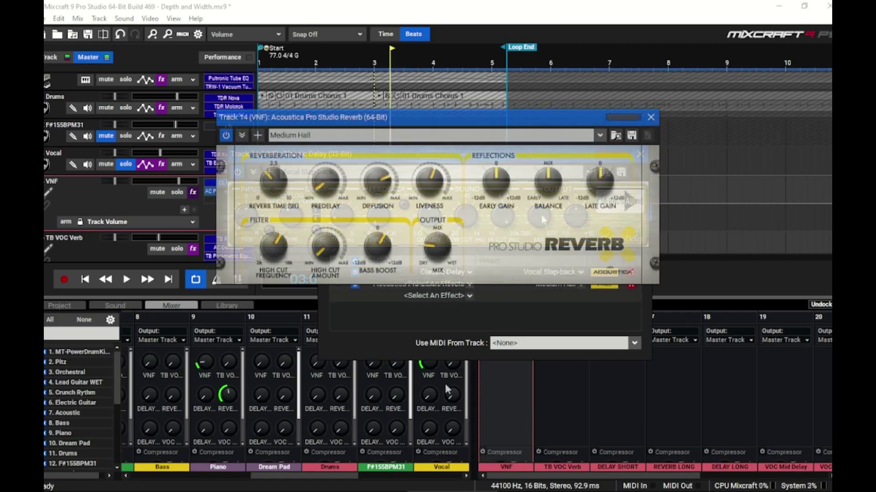
Load the Small Room preset in the VNF track's Acoustica Pro Studio Reverb and turn its mix fully wet.
left_click(600, 135)
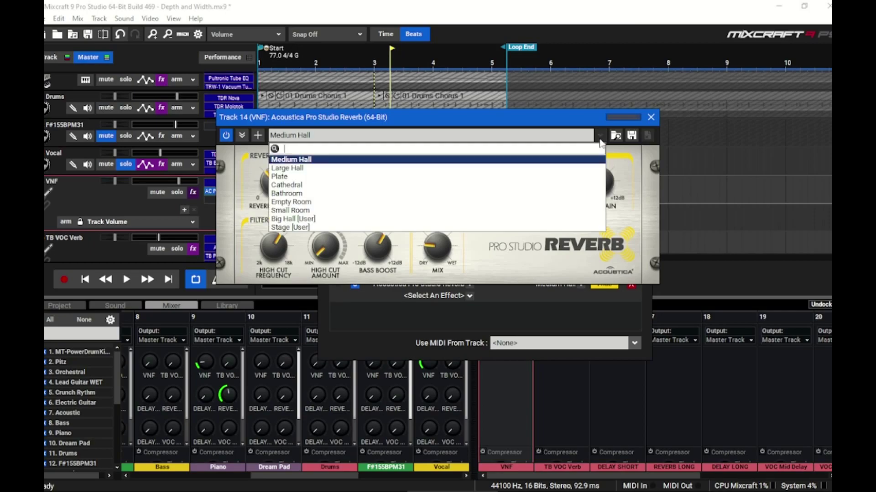
left_click(329, 211)
left_click_drag(431, 244, 421, 101)
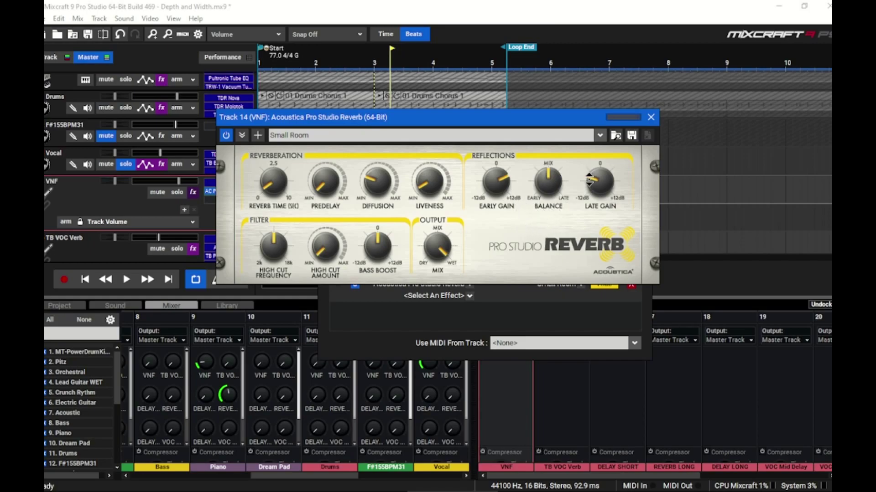
Add TB Parametric Equalizer to the VNF track and cut the lows with a section 1 low shelf at 197 Hz, -20 dB.
left_click(437, 296)
left_click(413, 335)
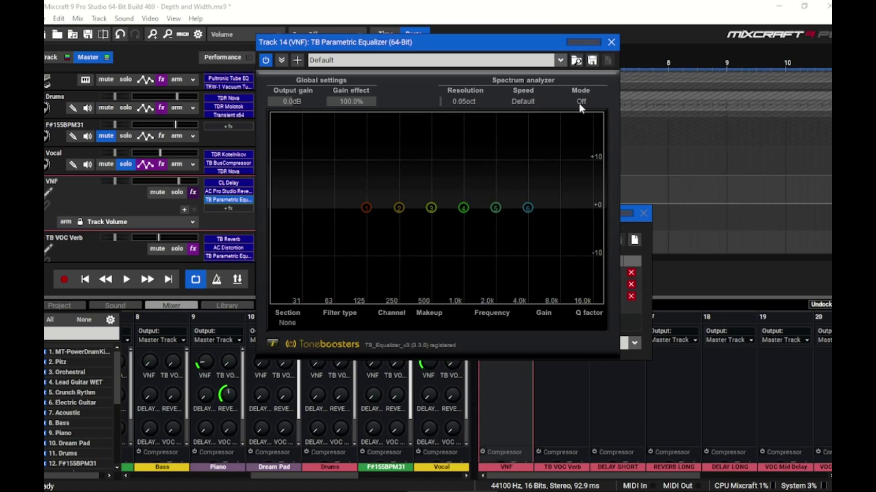
left_click_drag(366, 208, 388, 305)
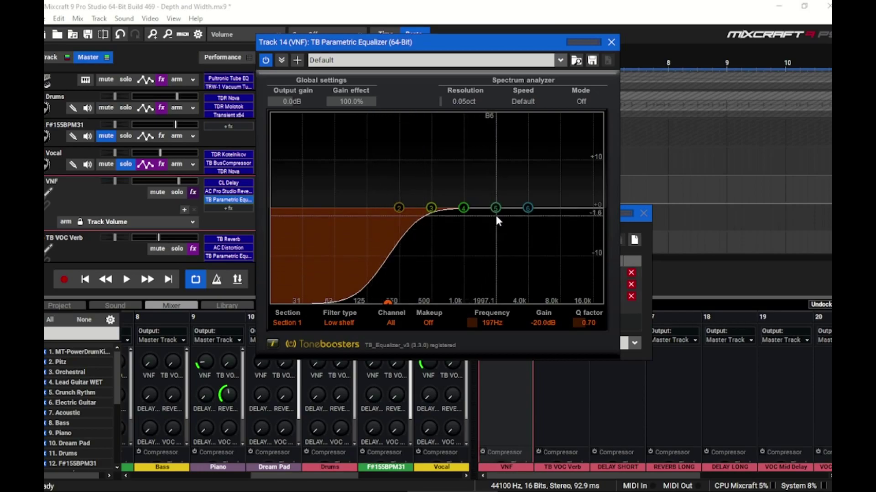
Cut the upper mids with equalizer section 5 as an analog bell at 4555 Hz, -6.1 dB, Q 1.22.
left_click_drag(494, 210, 535, 226)
scroll(534, 226, "down", 3)
scroll(556, 218, "up", 6)
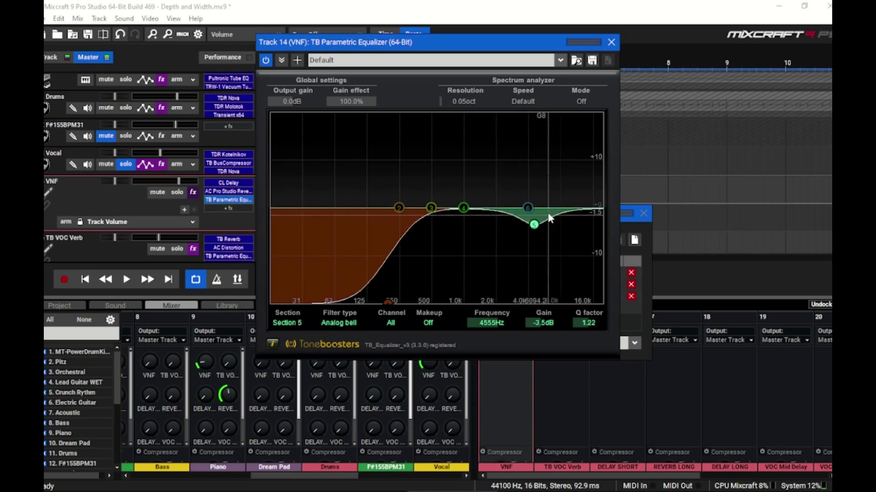
left_click_drag(549, 324, 545, 325)
scroll(543, 326, "down", 3)
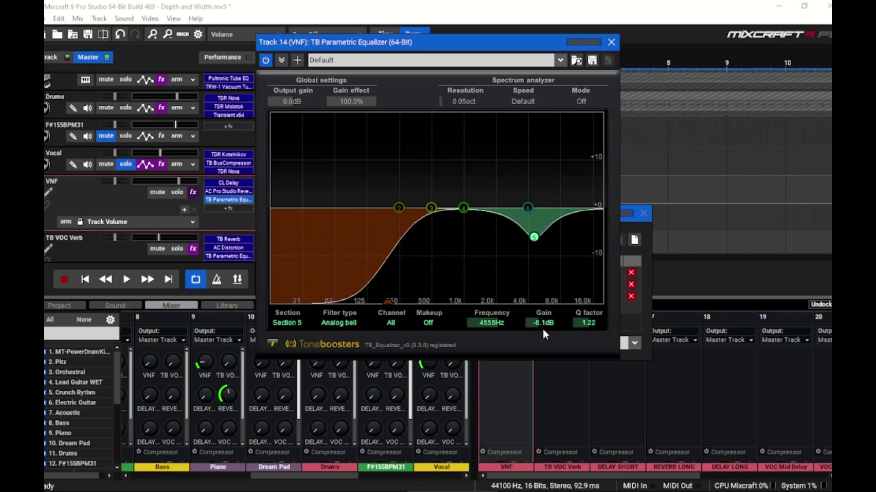
Close the VNF effect windows and audition the third vocal clip through the VNF effects.
left_click(437, 388)
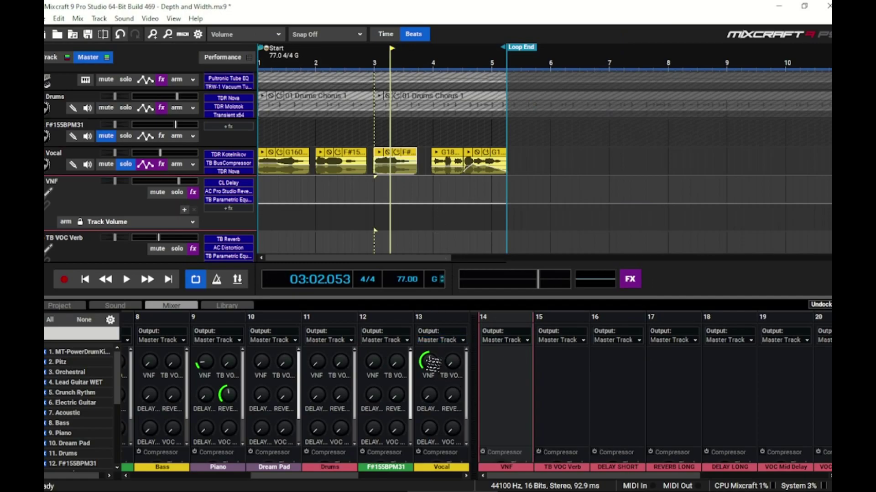
mouse_move(437, 368)
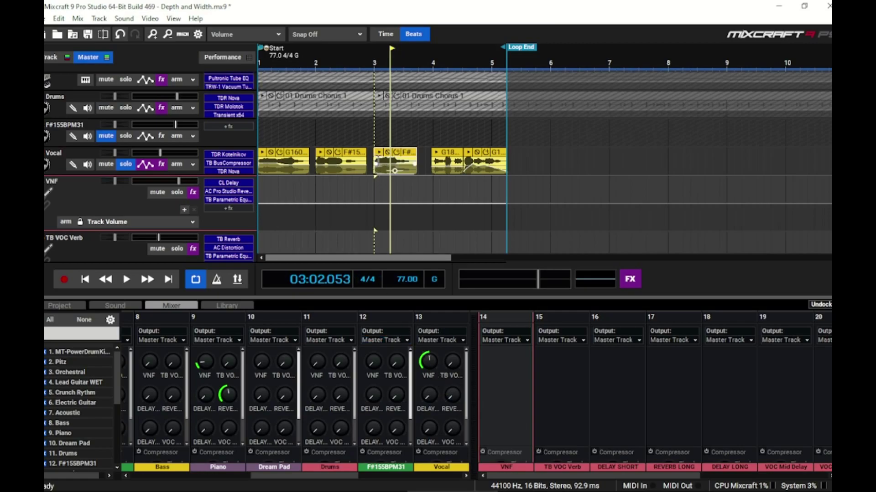
left_click(381, 160)
key("space")
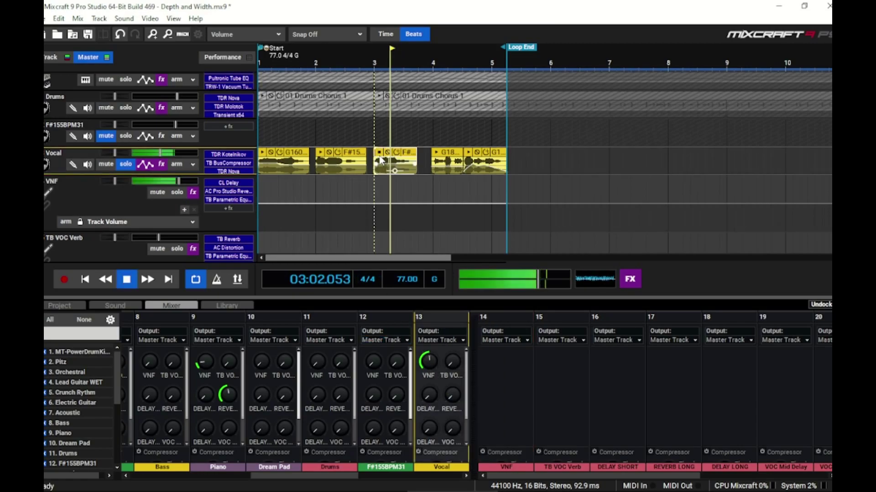
key("space")
Lower the Vocal track's VNF send to a subtle level and audition the second vocal clip.
left_click_drag(427, 361, 441, 393)
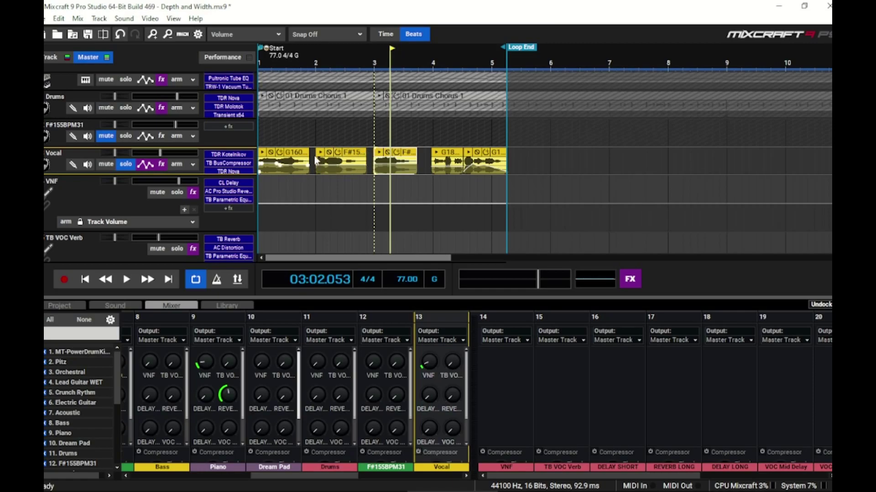
key("space")
key("space")
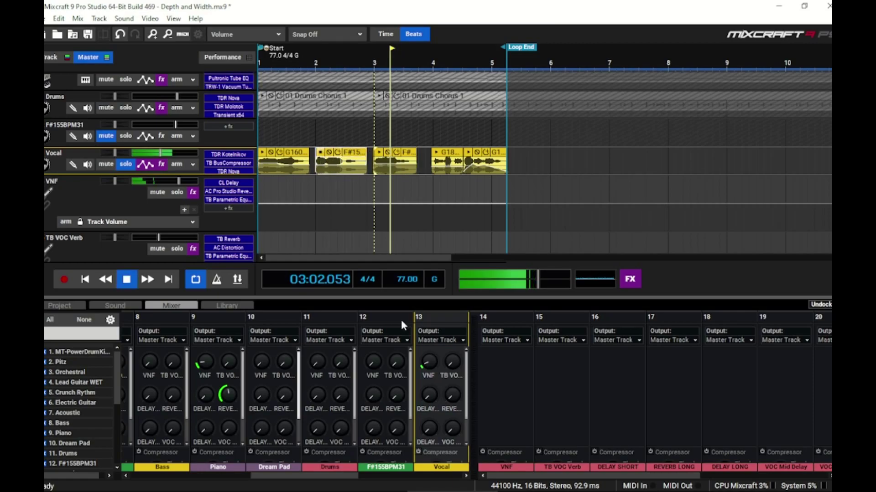
Compare the second vocal clip with the VNF track muted and unmuted, and audition the third vocal clip with it unmuted.
scroll(404, 341, "up", 3)
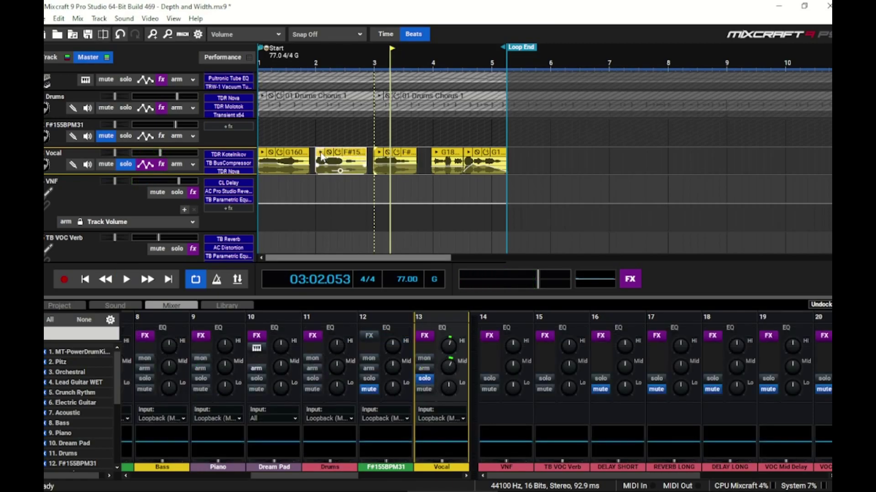
key("space")
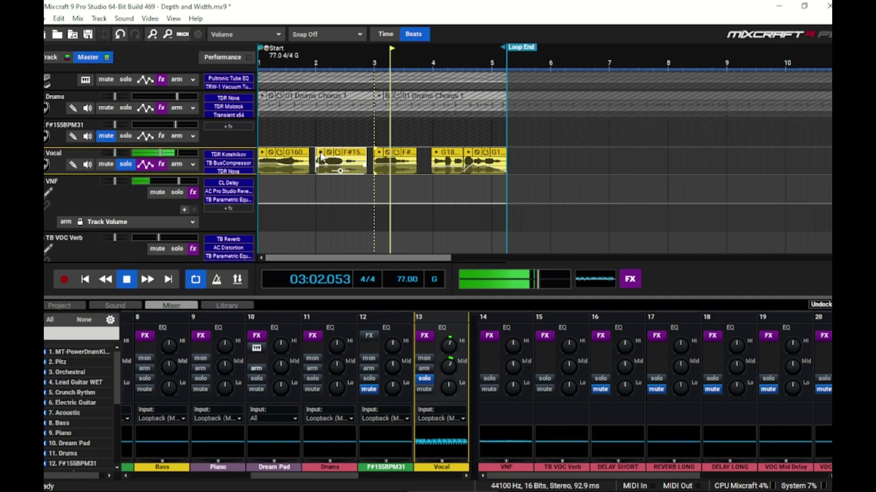
key("space")
left_click(488, 390)
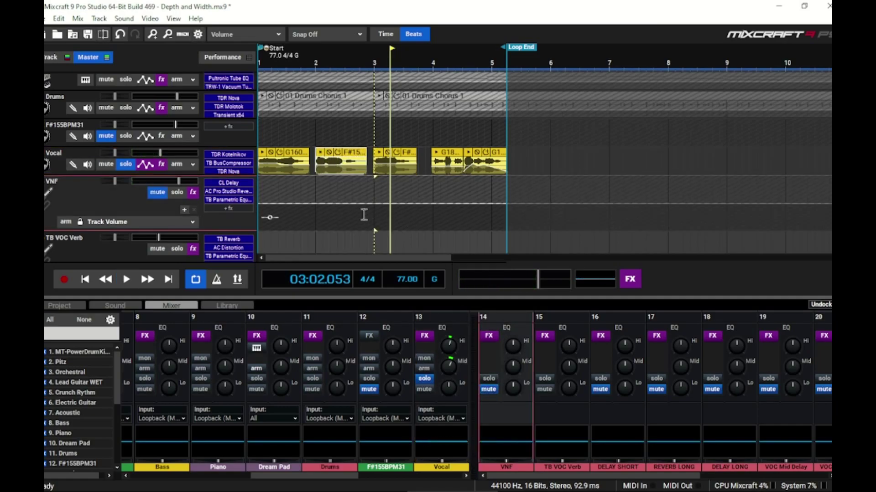
left_click(319, 154)
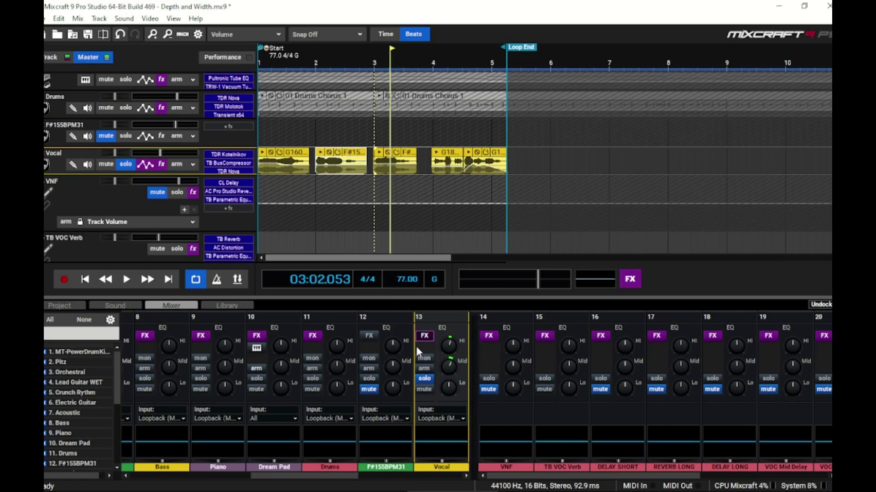
left_click(488, 389)
left_click(320, 151)
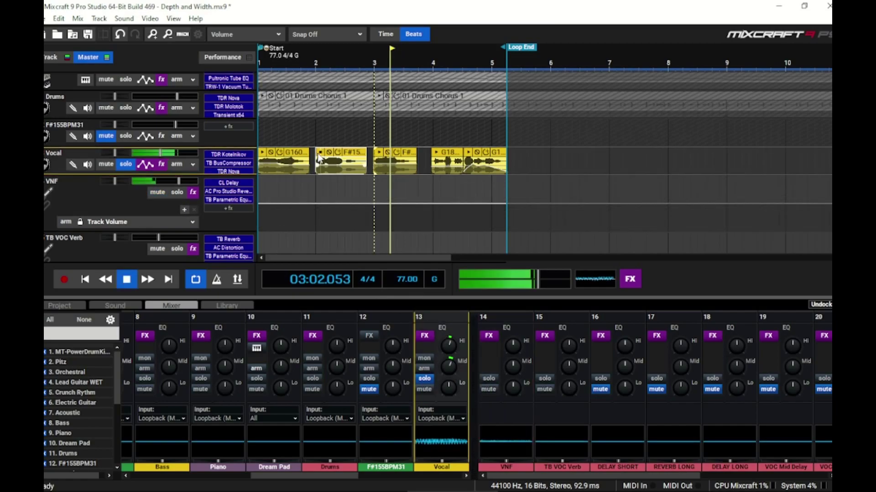
left_click(378, 155)
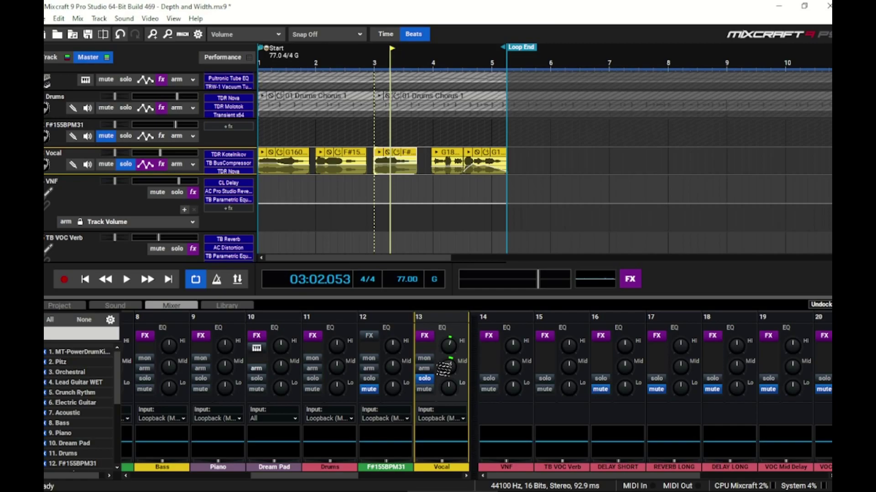
Check the Vocal track's VNF send level and audition the second vocal clip through it.
mouse_move(452, 365)
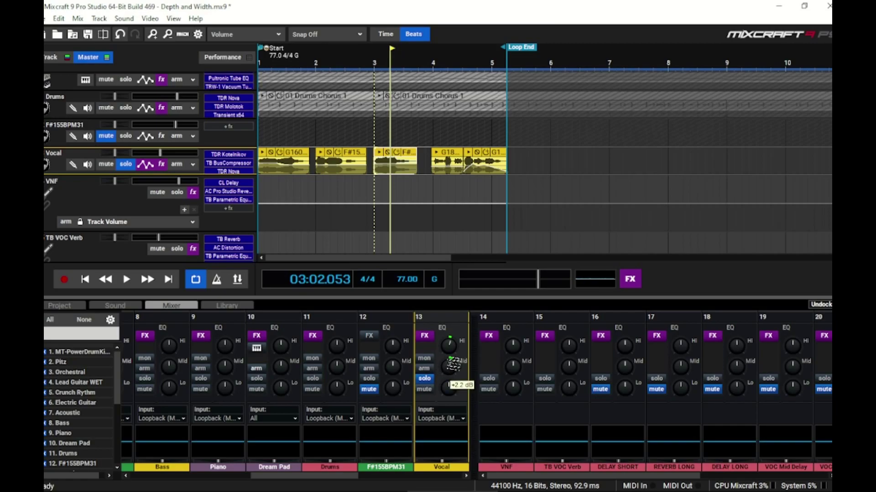
scroll(429, 368, "down", 5)
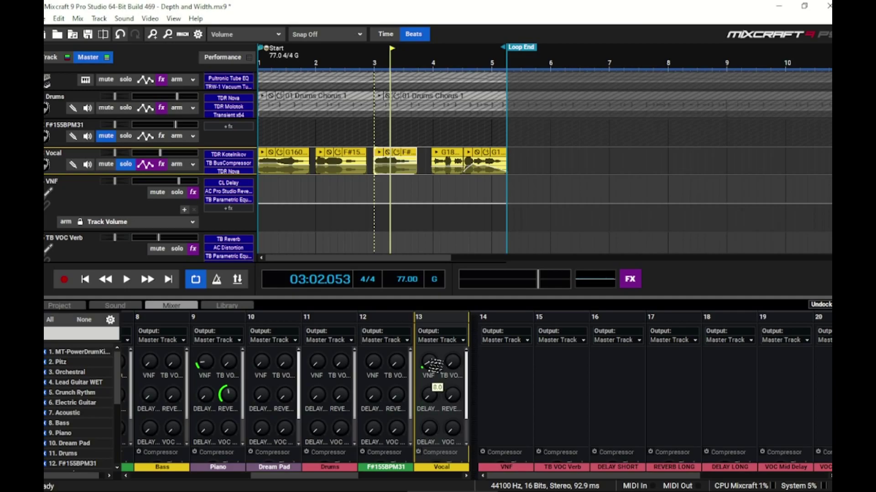
left_click(320, 154)
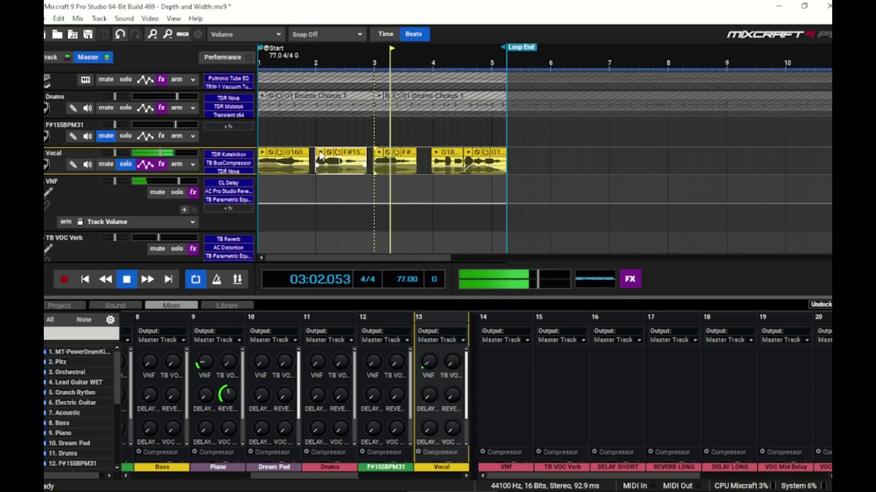
left_click(320, 153)
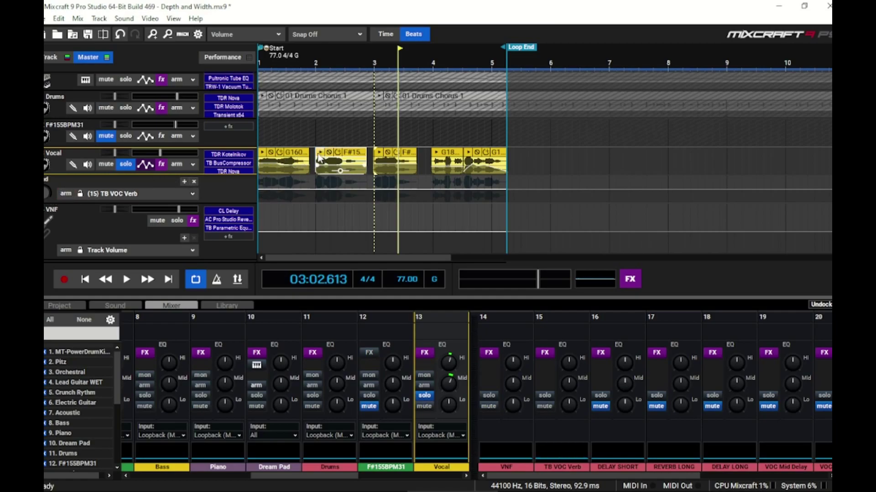
Audition the second and third vocal clips, stop playback, and select the VNF track.
key("space")
key("space")
left_click(378, 157)
key("space")
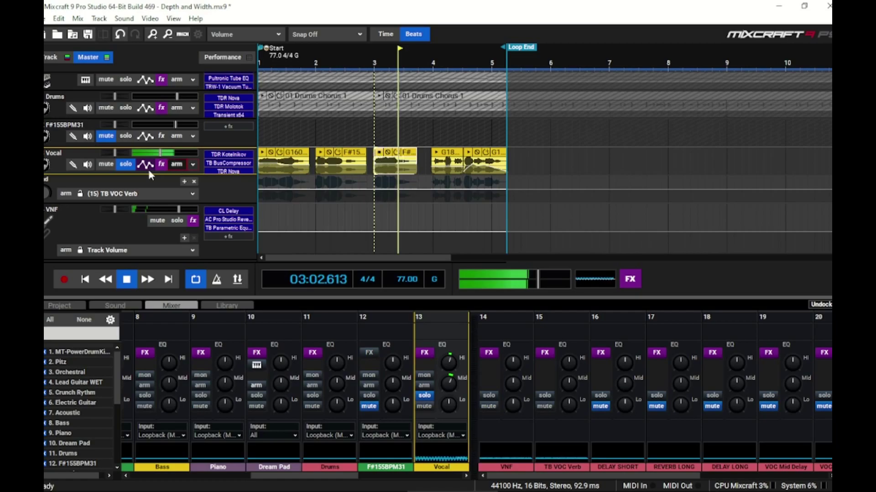
key("space")
scroll(391, 204, "down", 1)
left_click(391, 204)
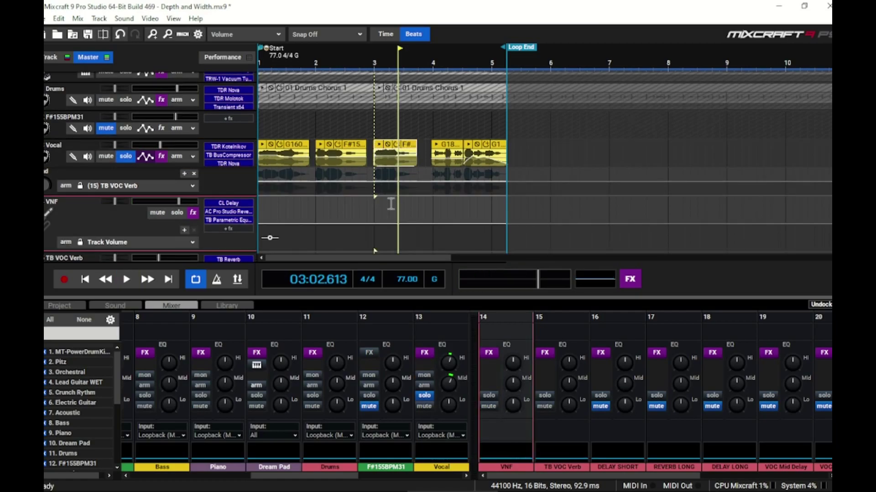